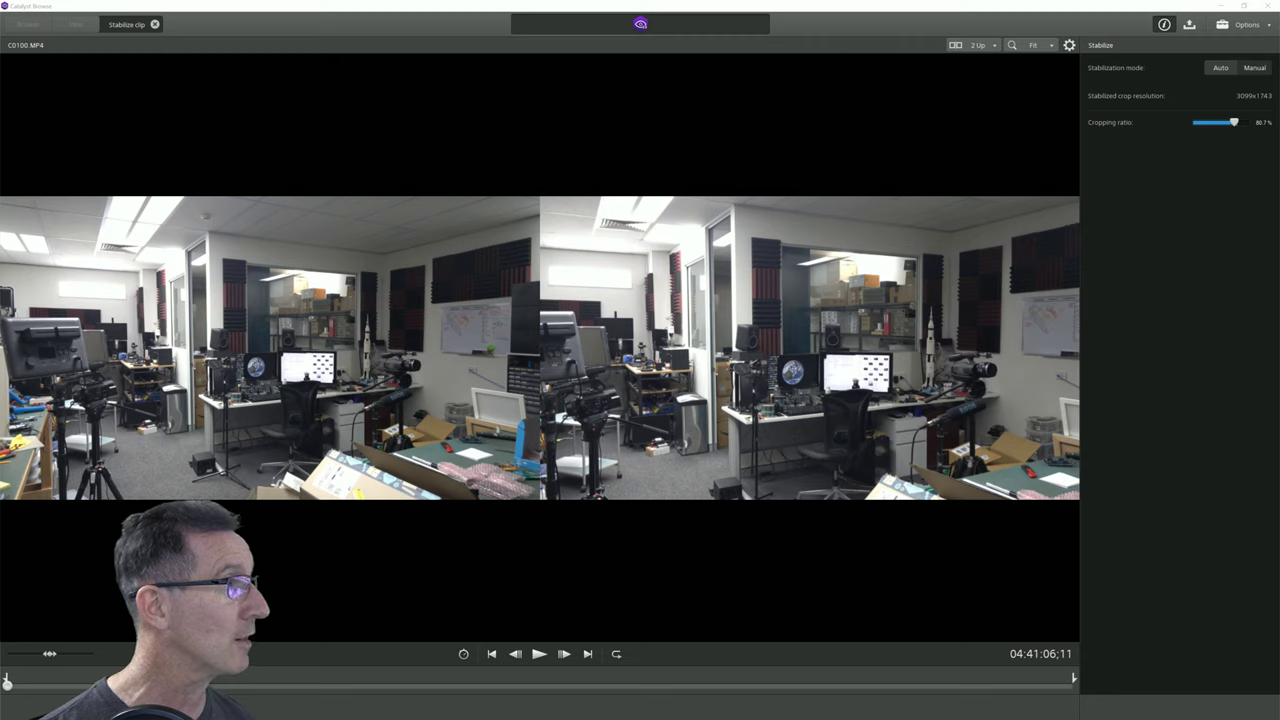
Make the Cropping ratio value of clip C0100.MP4 editable in the Stabilize clip view
left_click(1264, 122)
Set the cropping ratio to 80% (3072x1728 crop) and play the 2-up comparison
type("100")
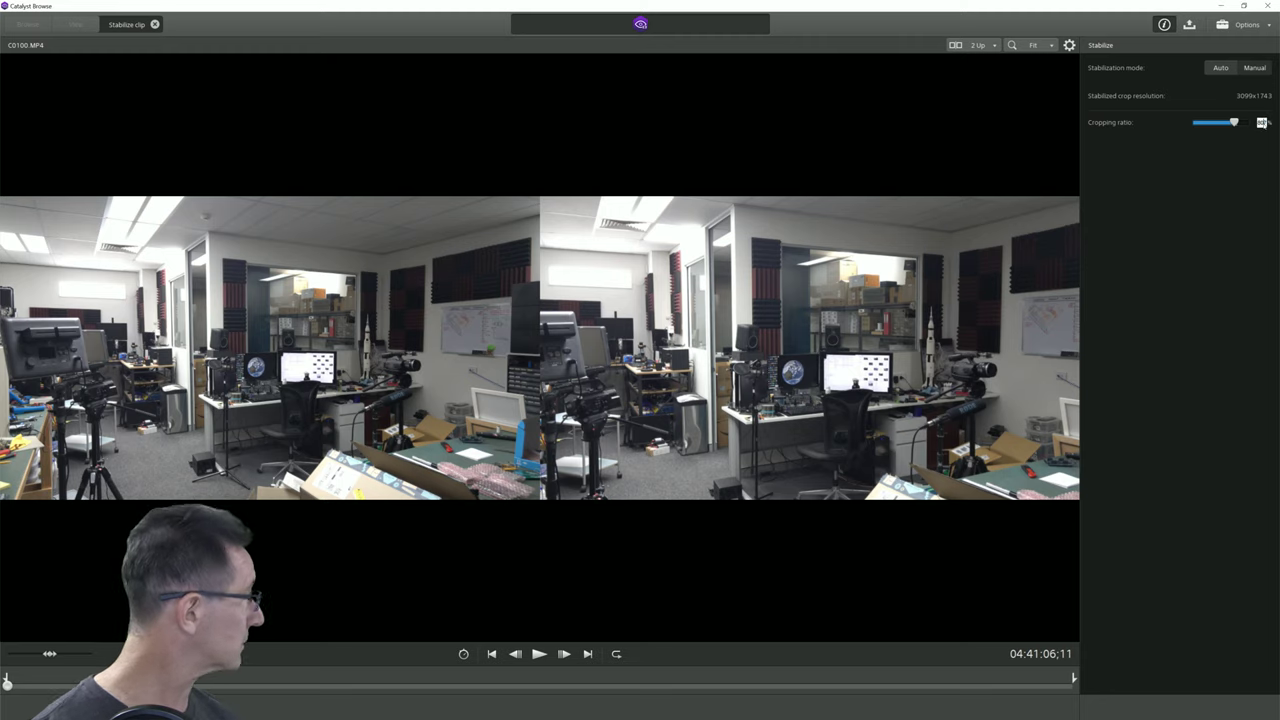
key("Return")
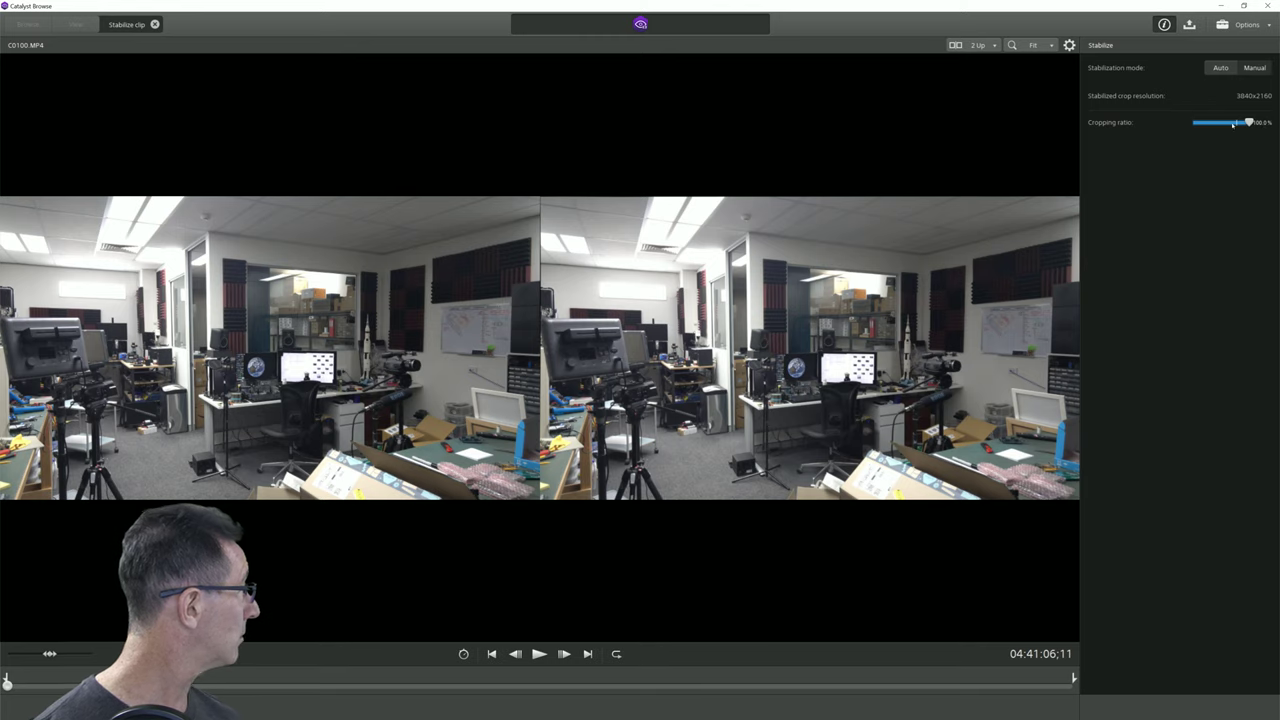
type("80")
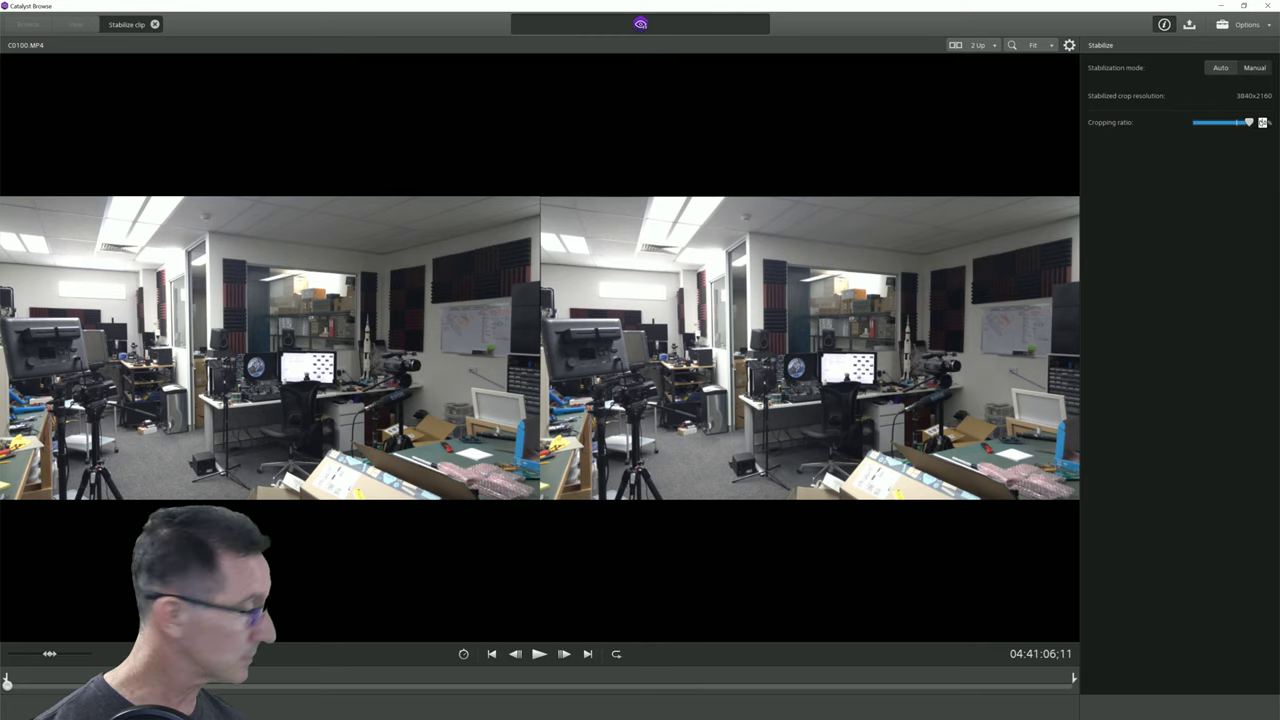
key("Return")
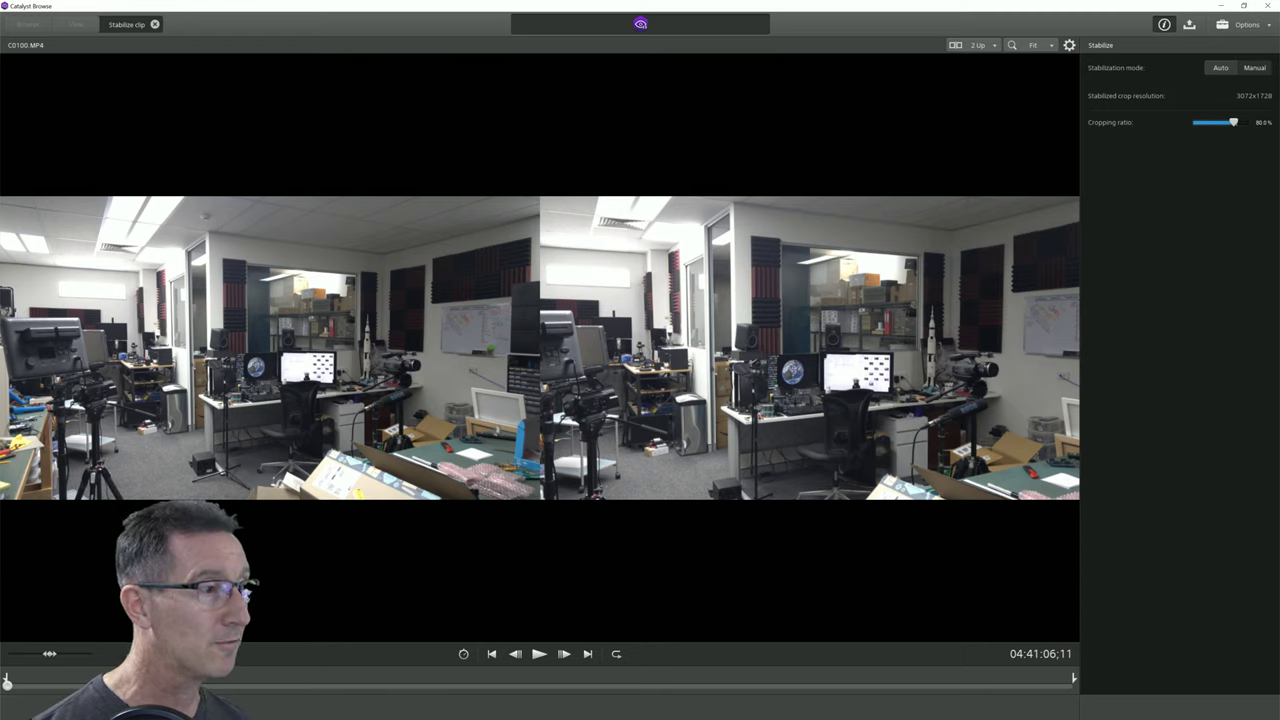
key("space")
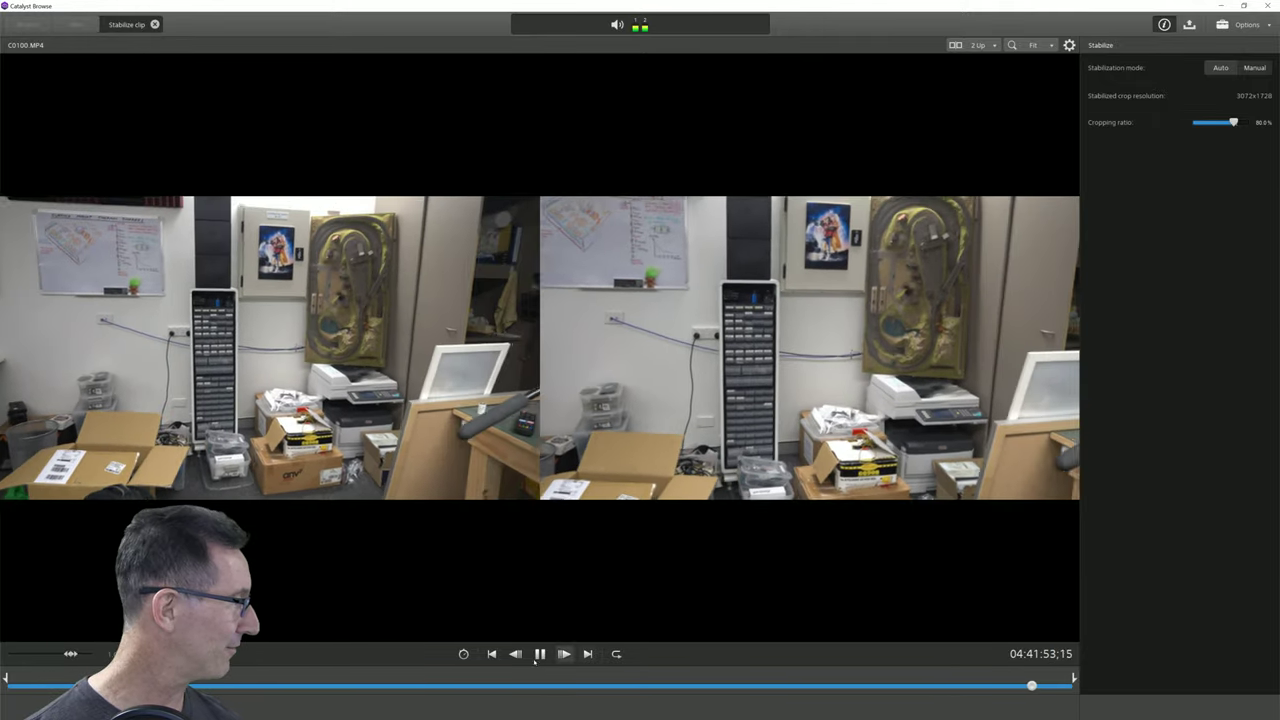
Pause the 80% original-versus-stabilised comparison near the end of the clip
left_click(539, 654)
Change the cropping ratio to 90% for a 3456x1944 crop
left_click(1262, 122)
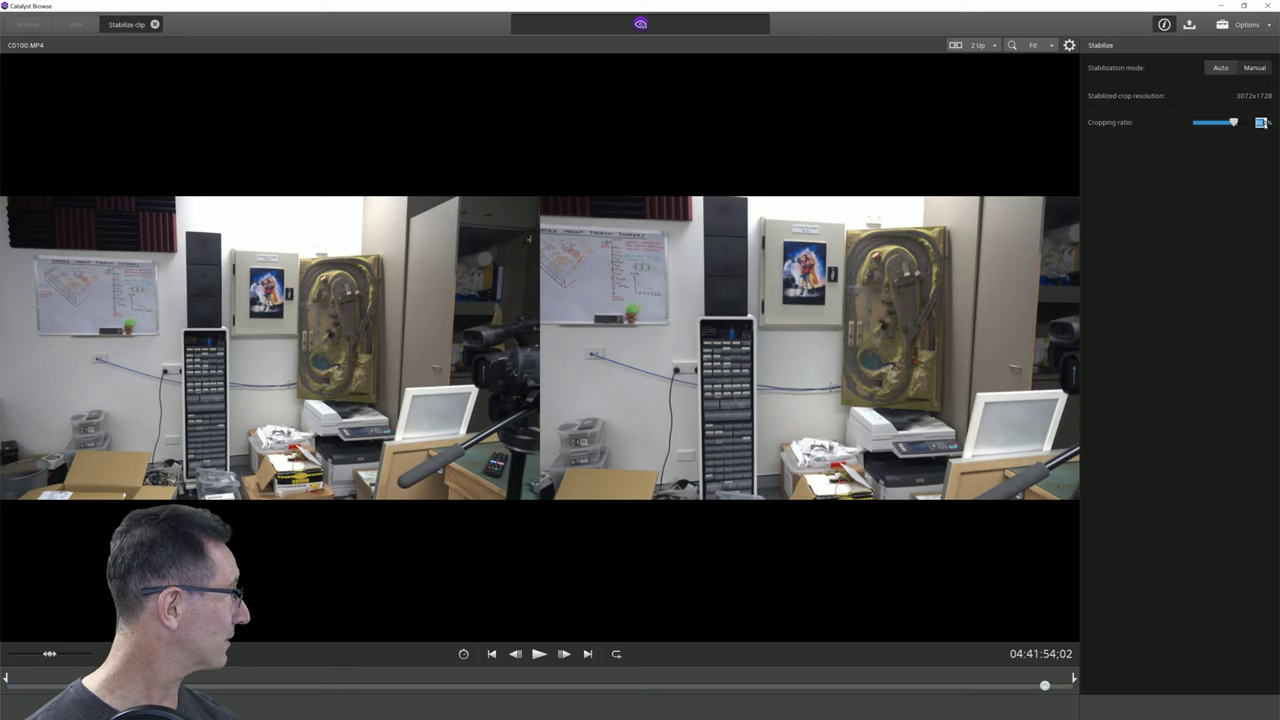
type("100")
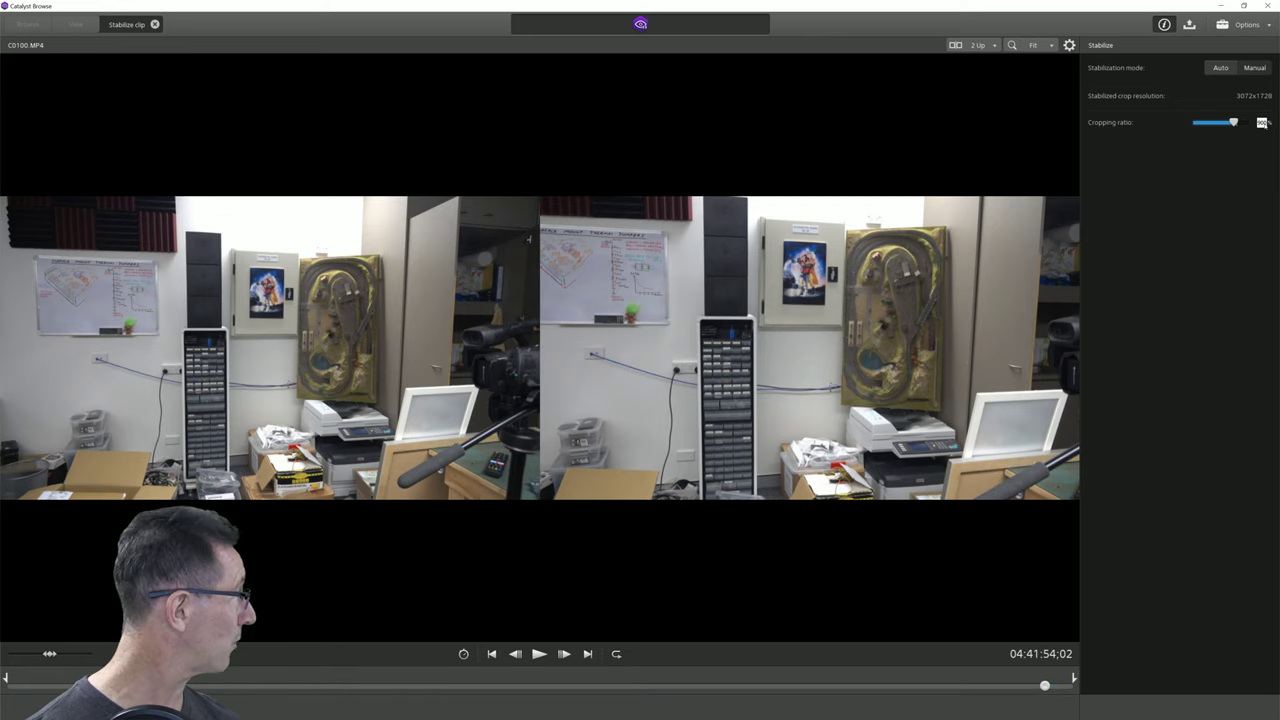
key("Return")
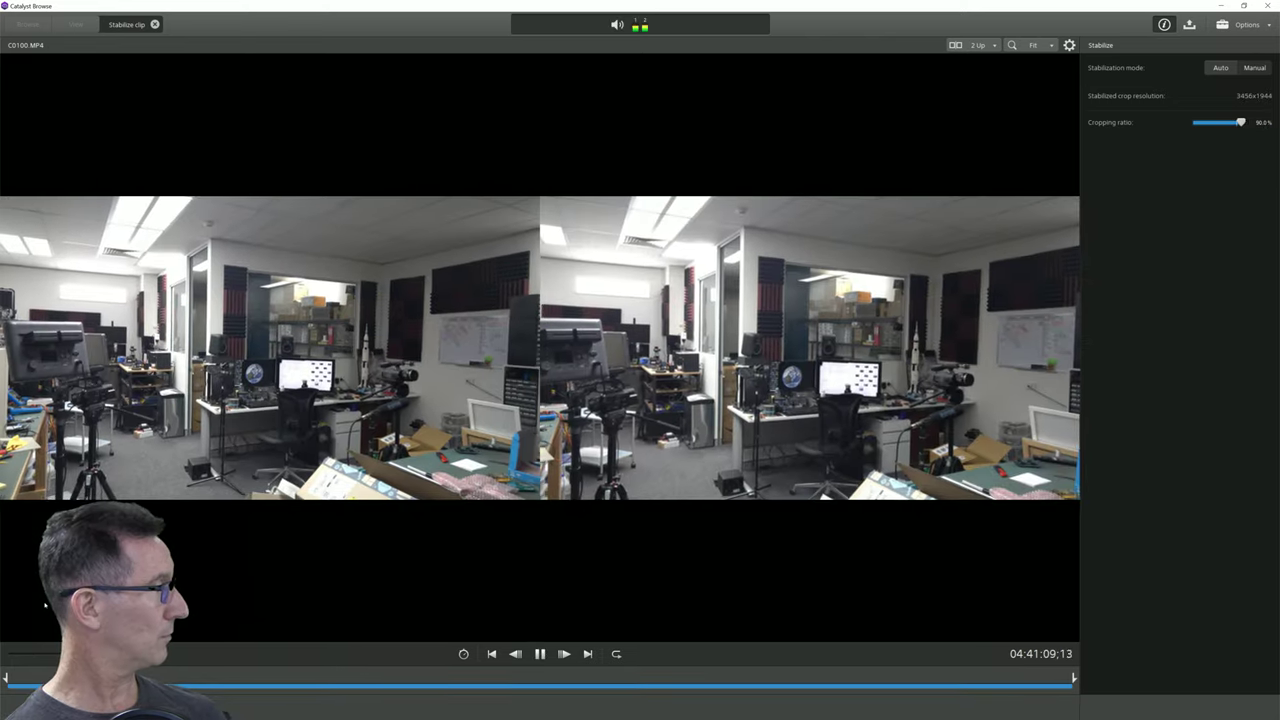